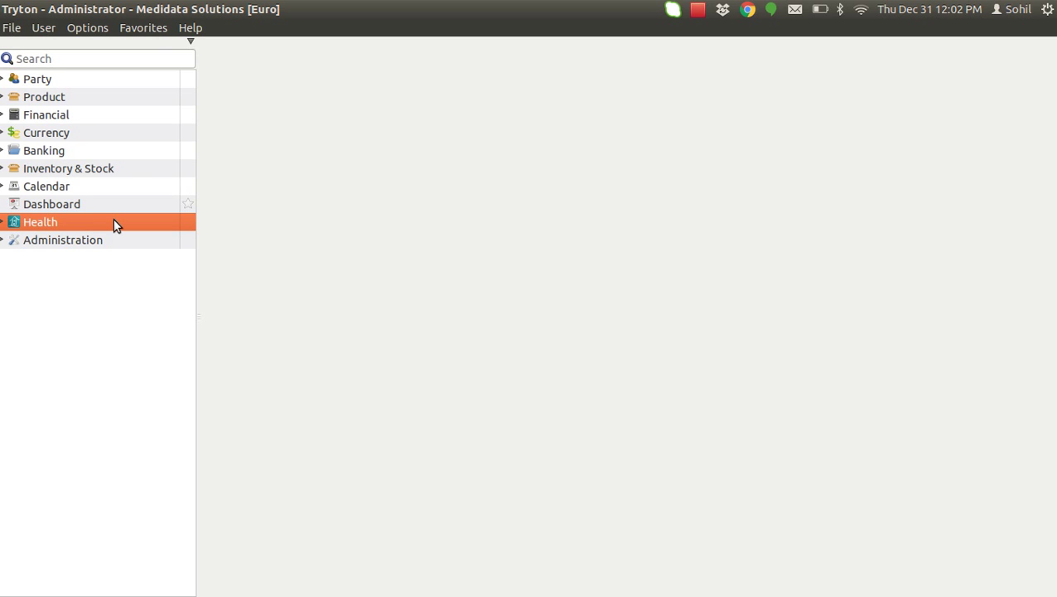
Step: Open the health appointments list and review the confirmed appointments and all appointments
double_click(23, 222)
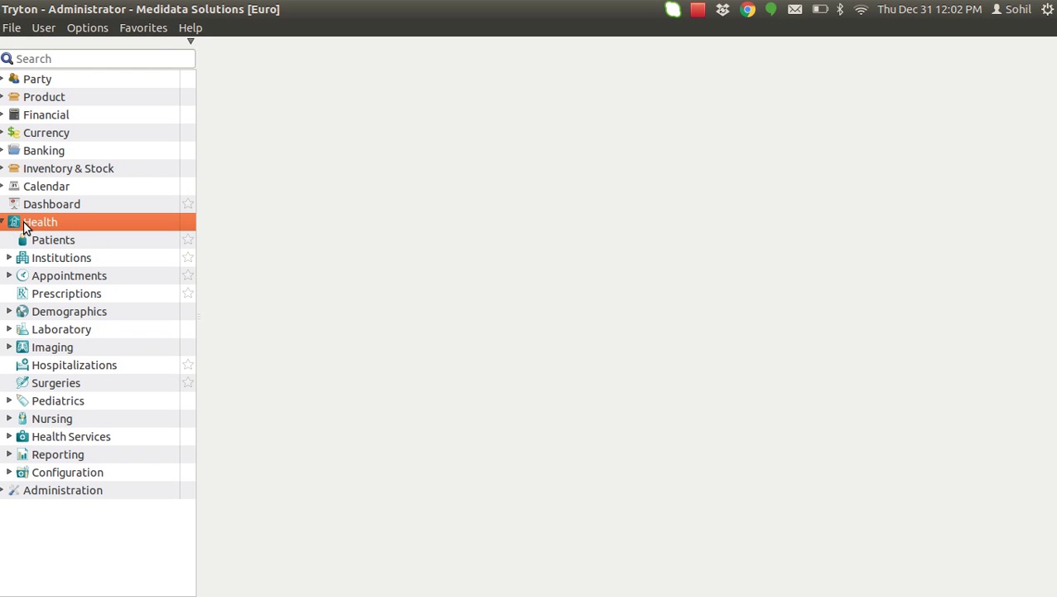
double_click(62, 284)
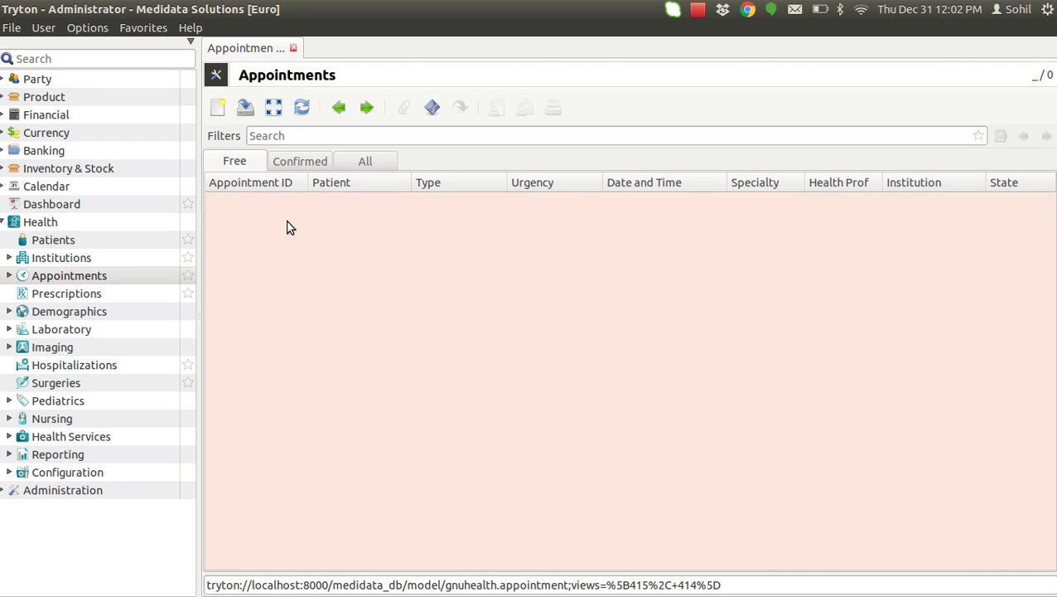
left_click(295, 158)
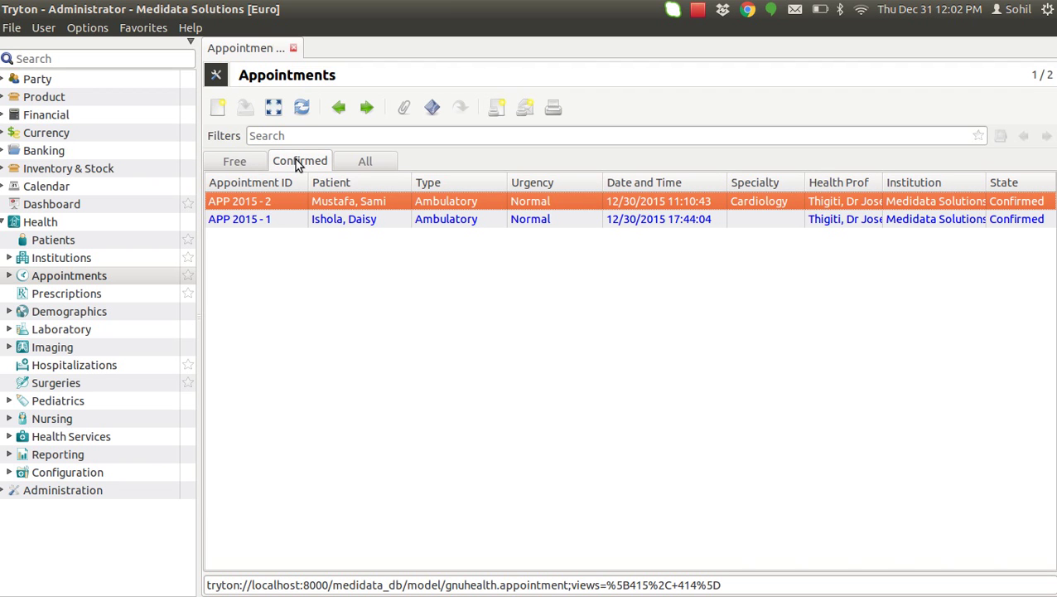
left_click(366, 163)
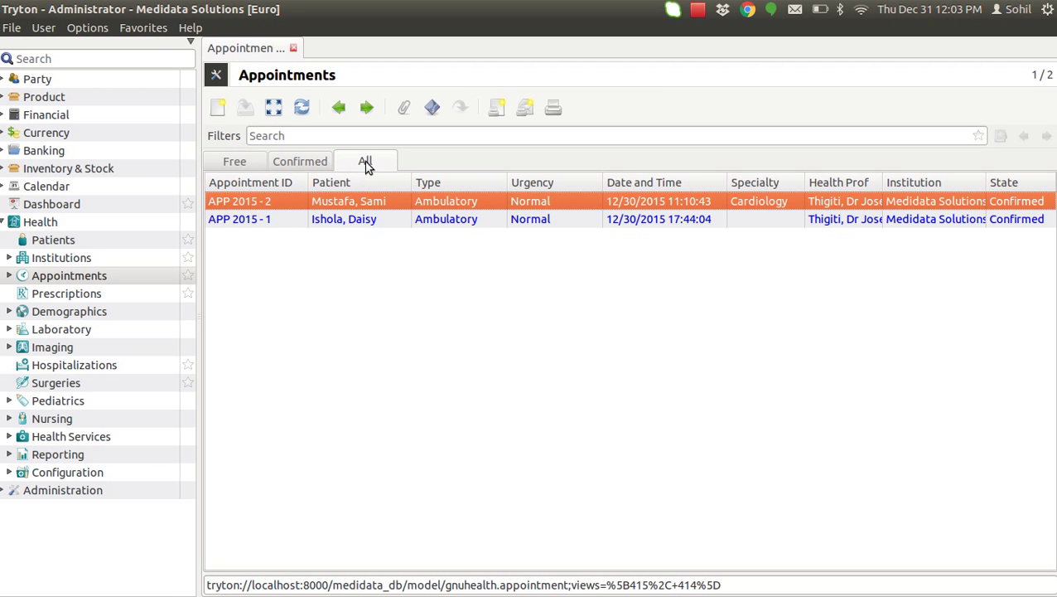
left_click(307, 163)
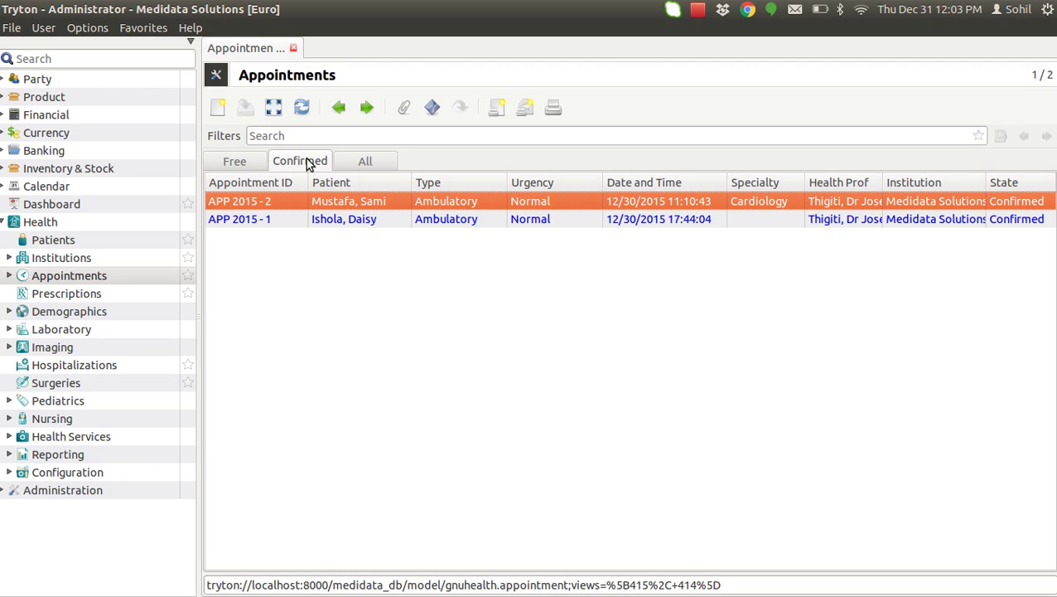
Step: Start a new lab test request, choosing the first listed patient and Lab1 as the lab
left_click(10, 329)
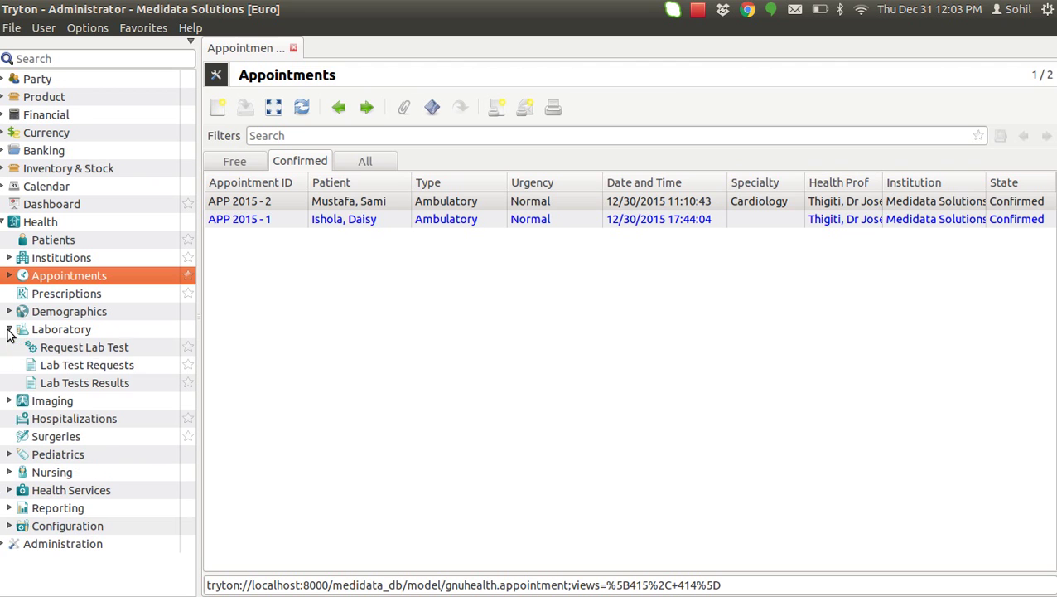
double_click(71, 350)
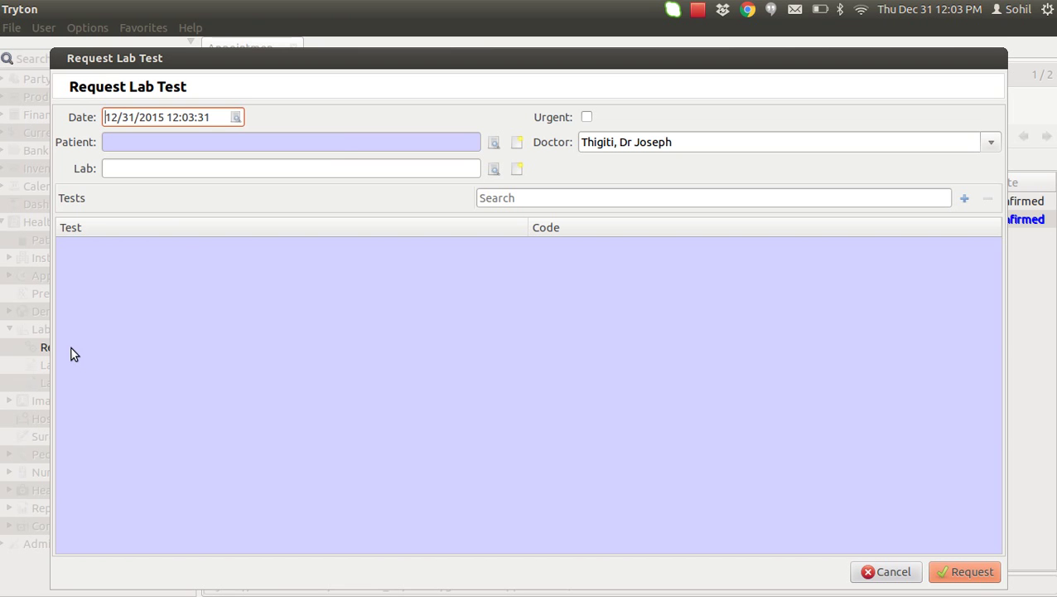
left_click(494, 143)
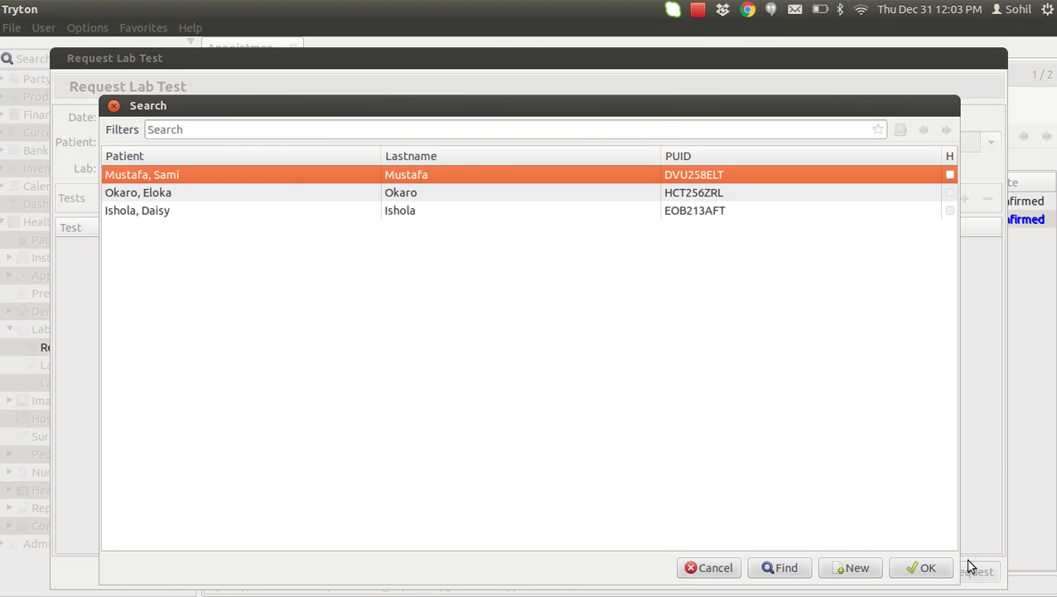
left_click(942, 567)
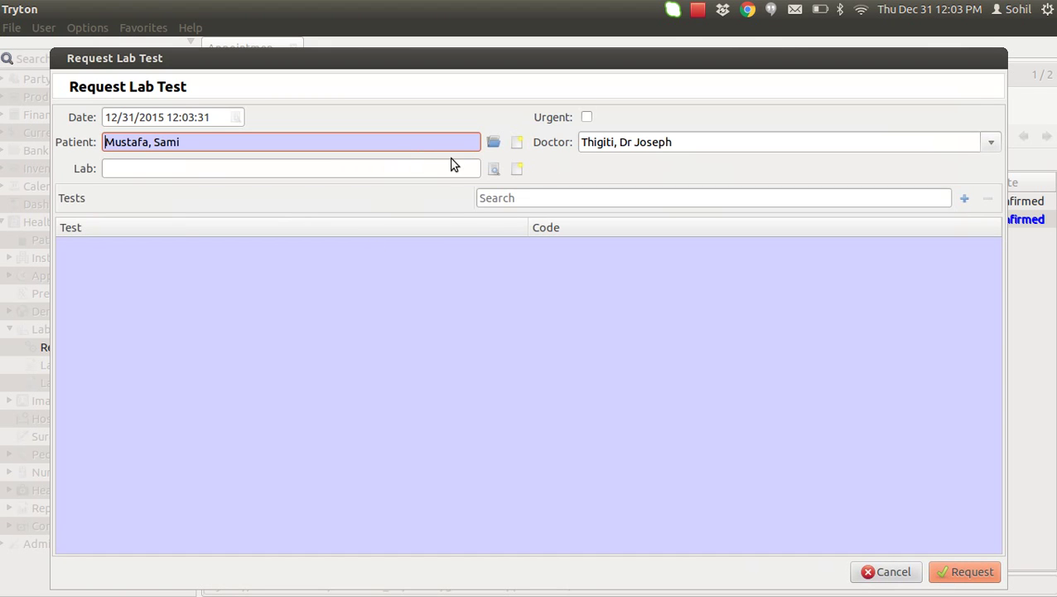
left_click(492, 171)
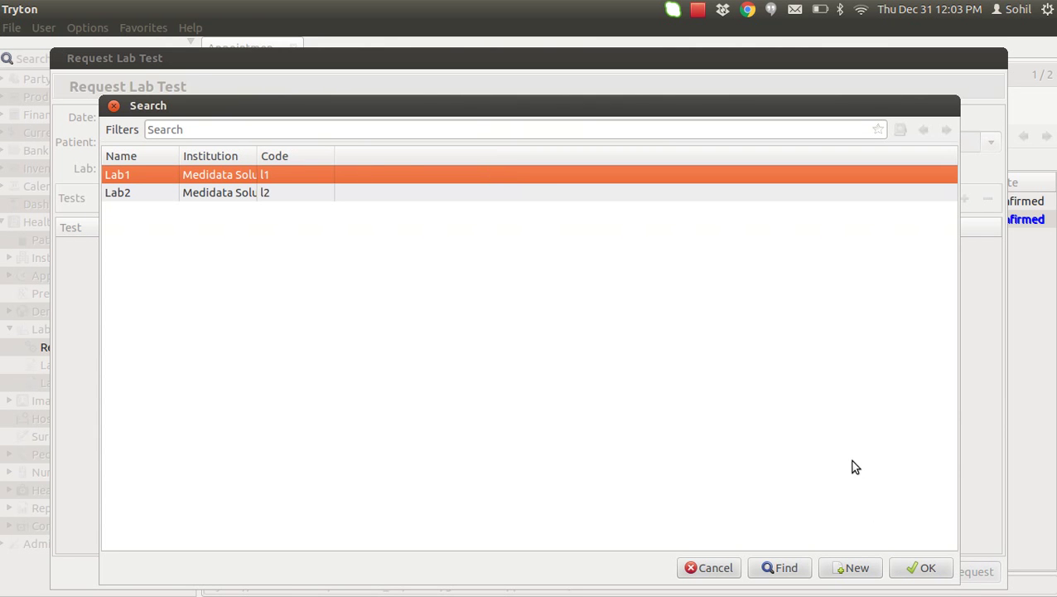
left_click(926, 570)
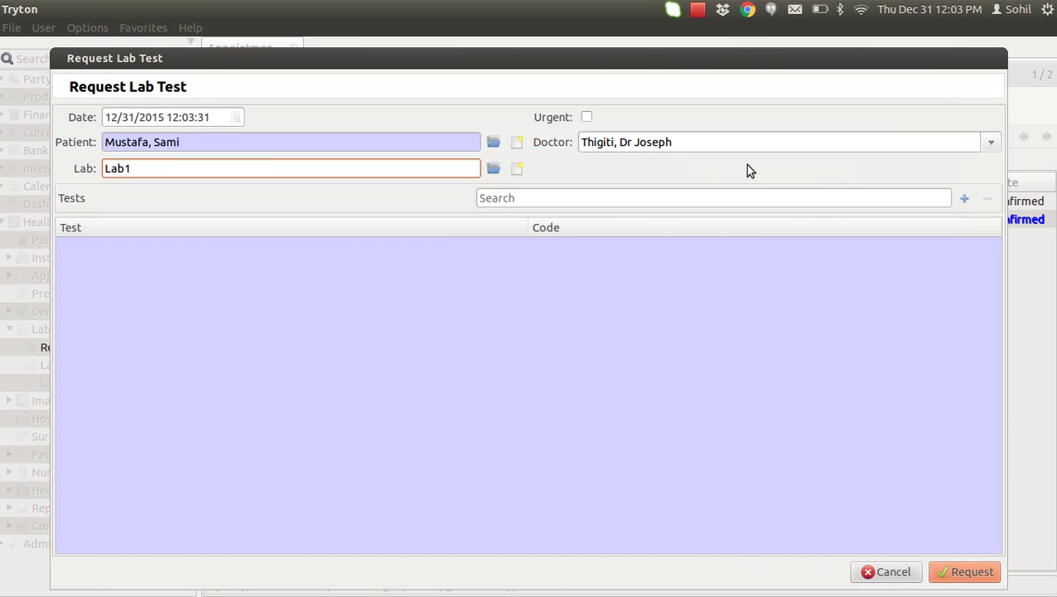
Step: Add the COMPLETE BLOOD COUNT test to the lab test request and submit the request
left_click(964, 200)
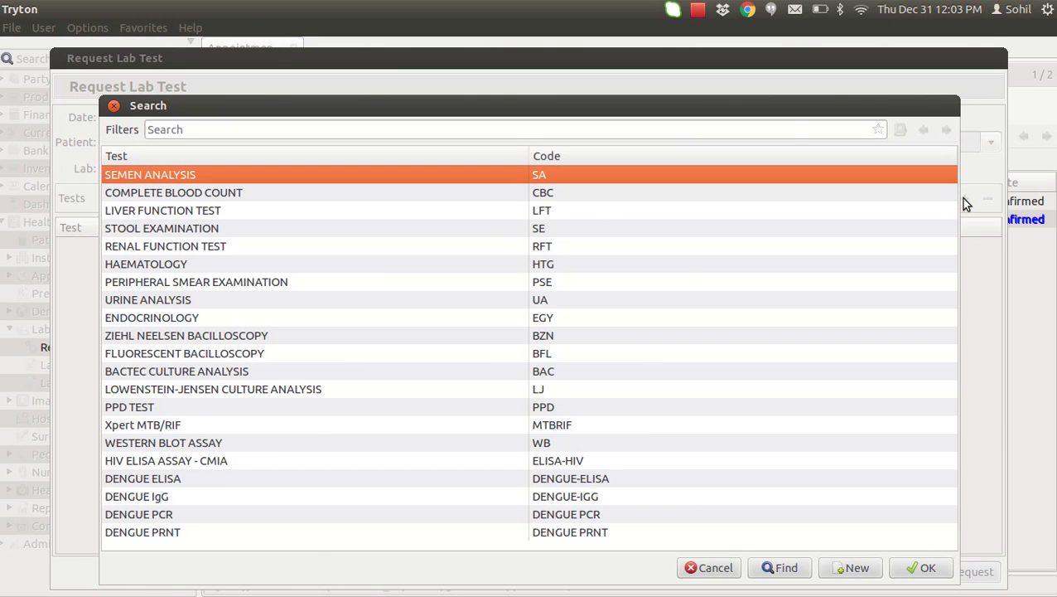
left_click(129, 199)
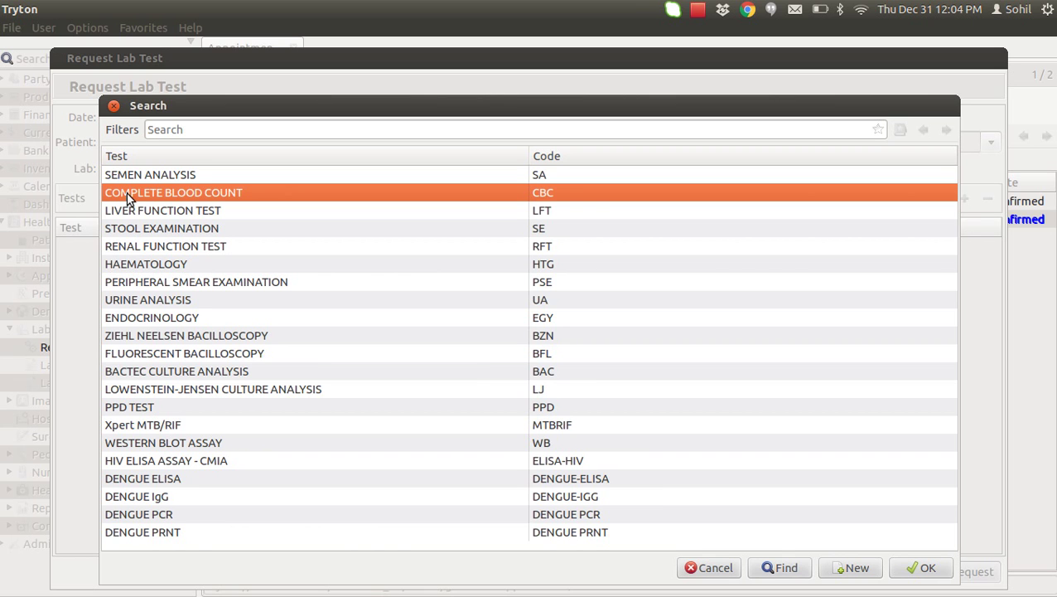
left_click(921, 569)
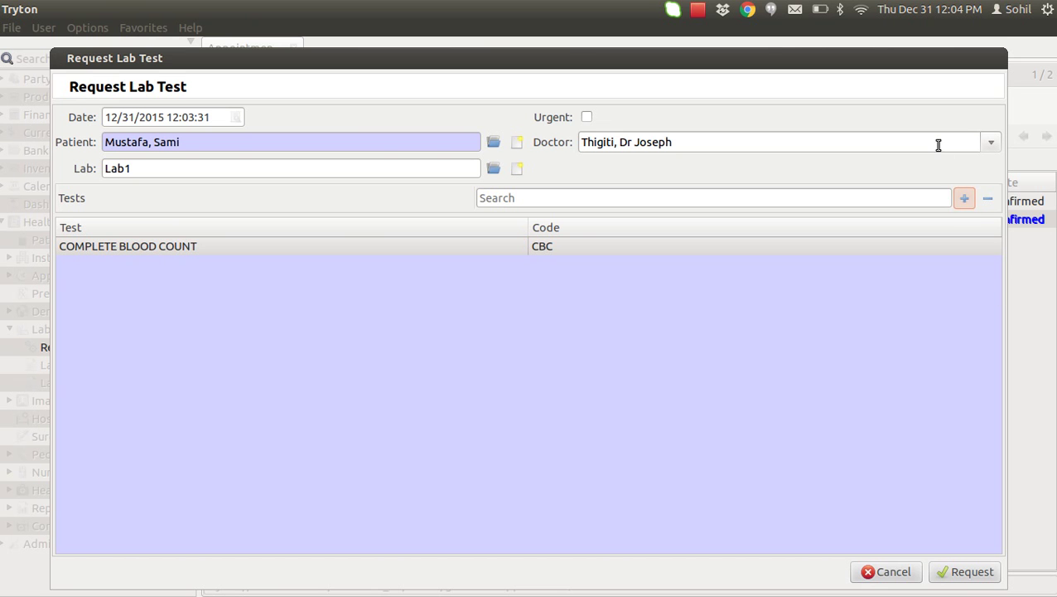
left_click(964, 199)
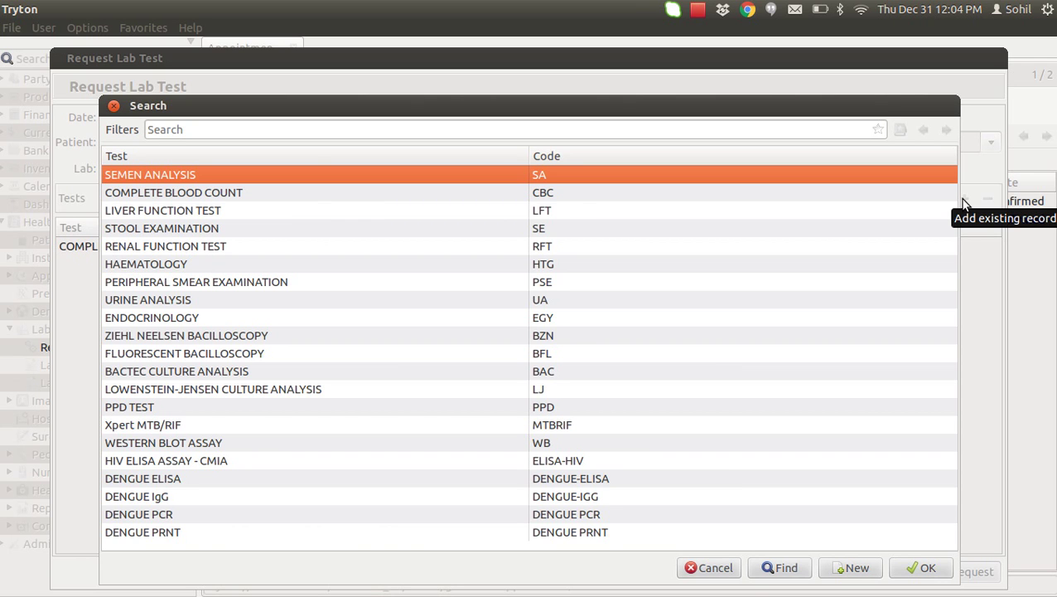
left_click(696, 572)
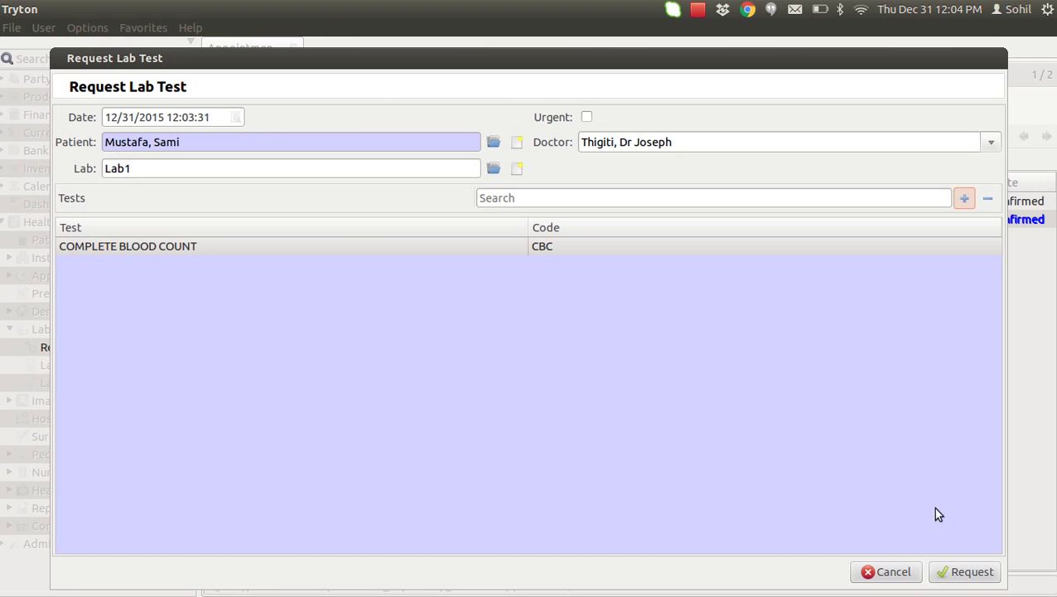
left_click(966, 574)
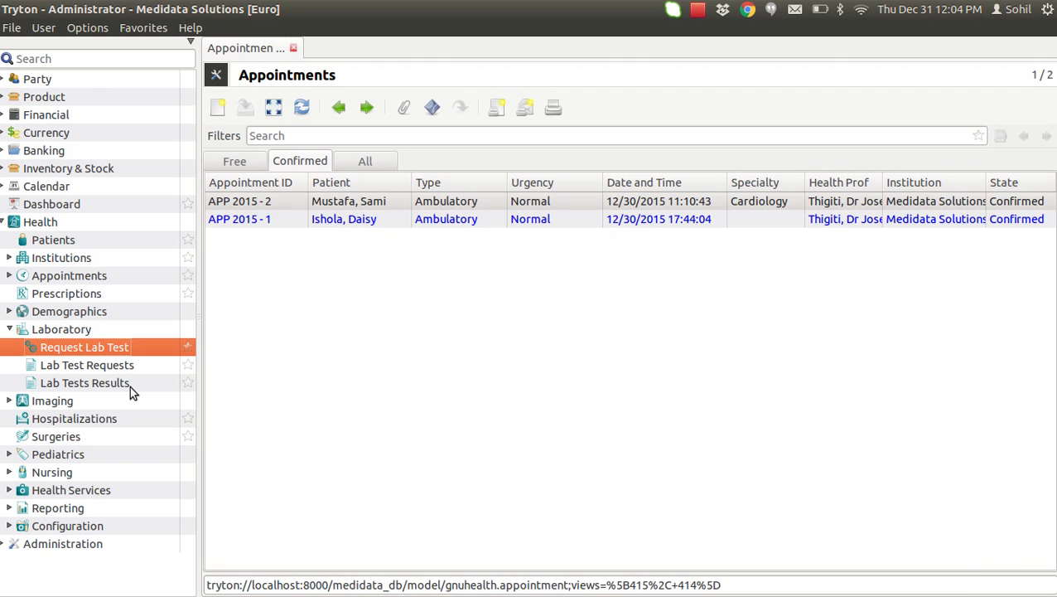
Step: Open the draft complete blood count request from the lab test requests and create its test order
left_click(70, 371)
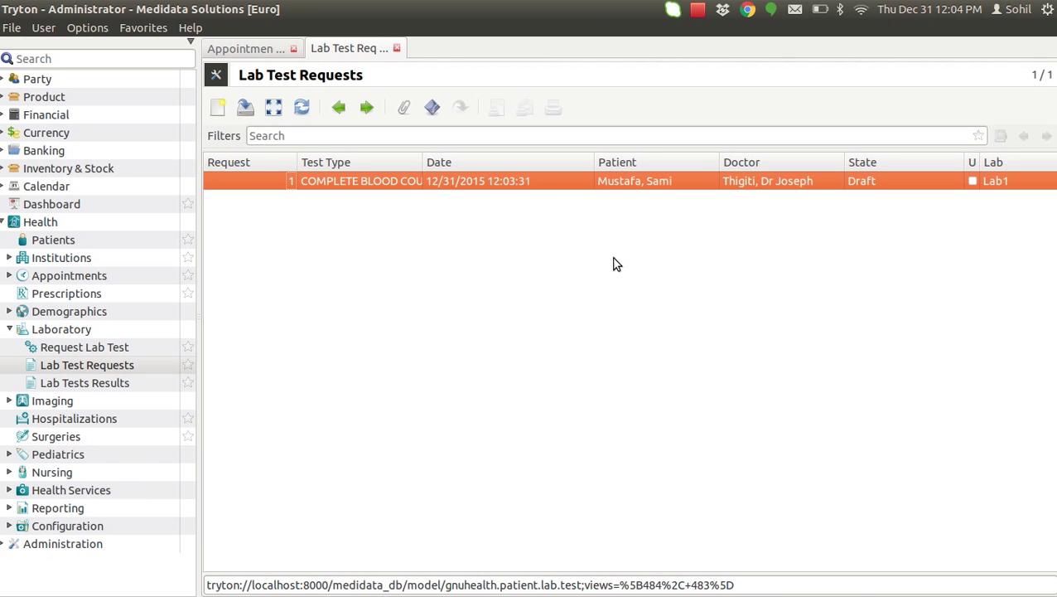
double_click(544, 186)
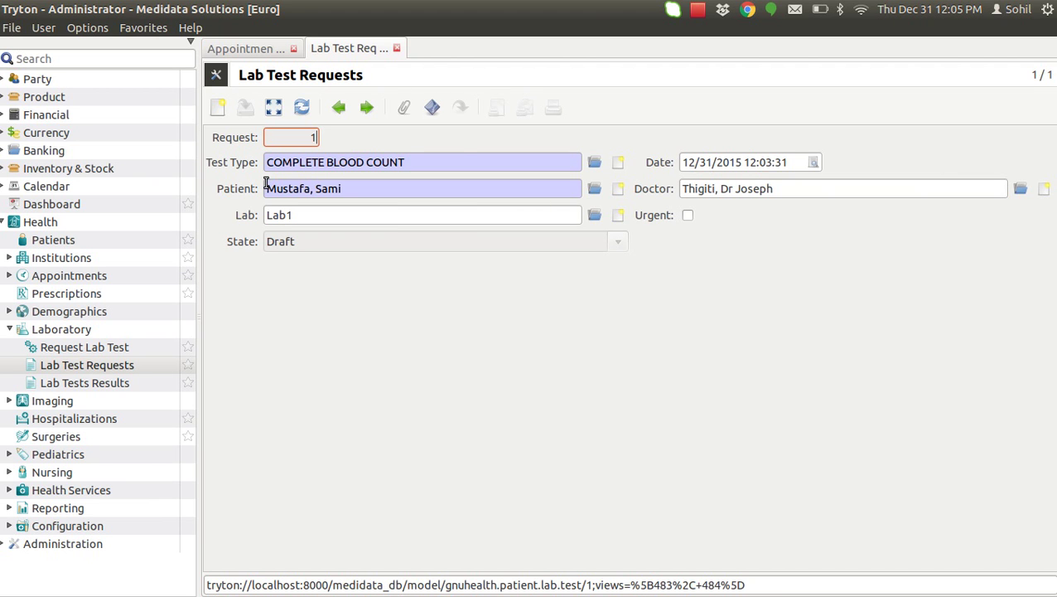
left_click(432, 113)
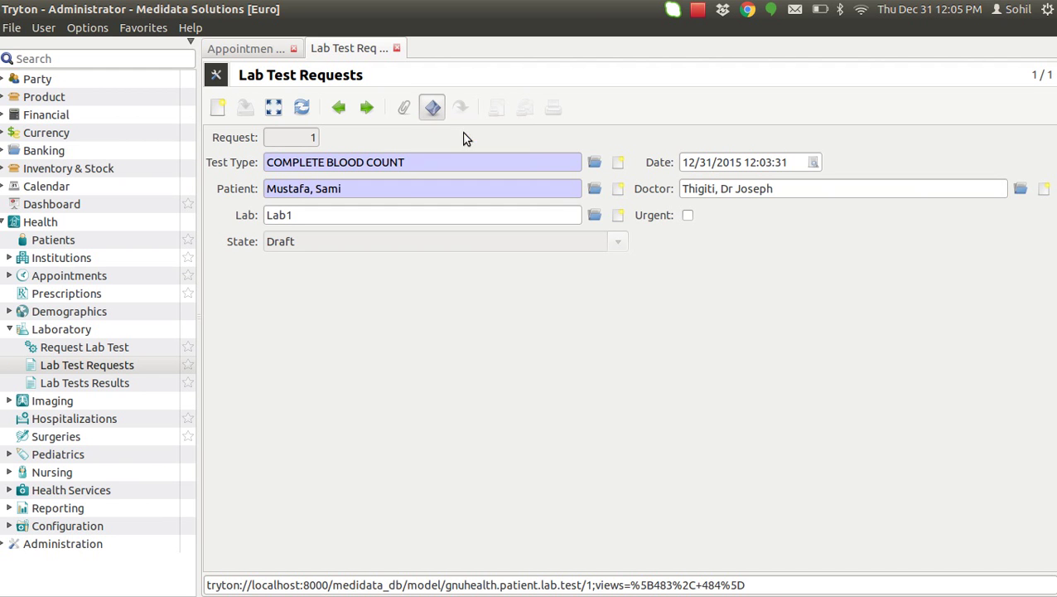
left_click(462, 132)
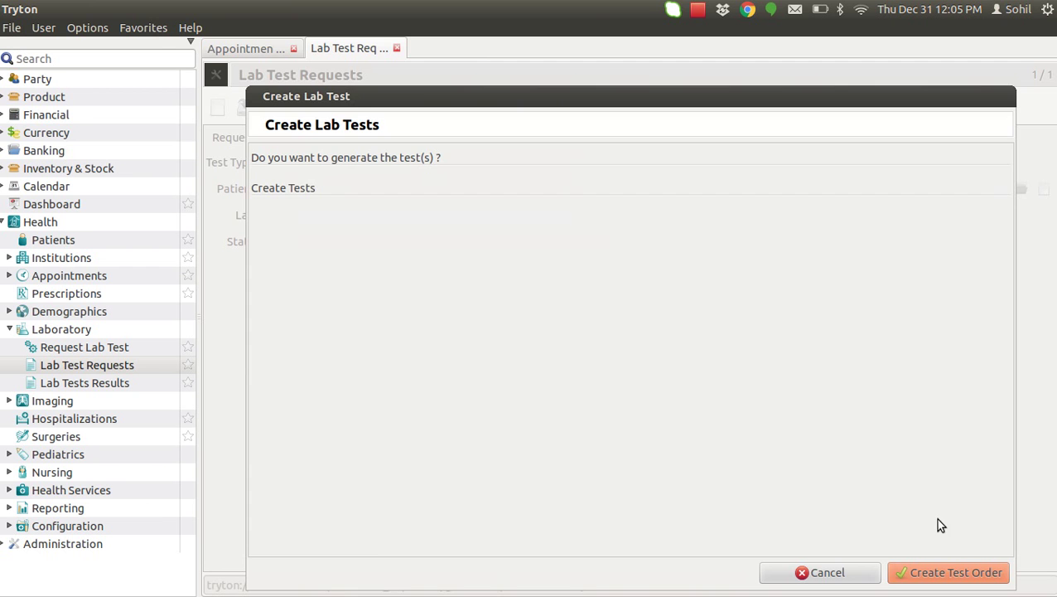
left_click(945, 573)
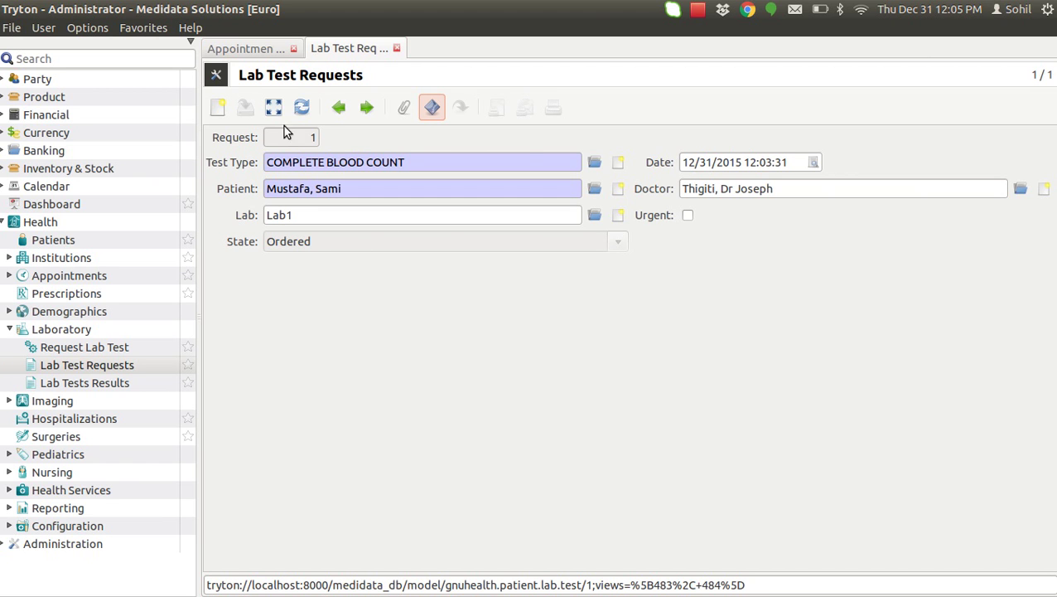
left_click(422, 108)
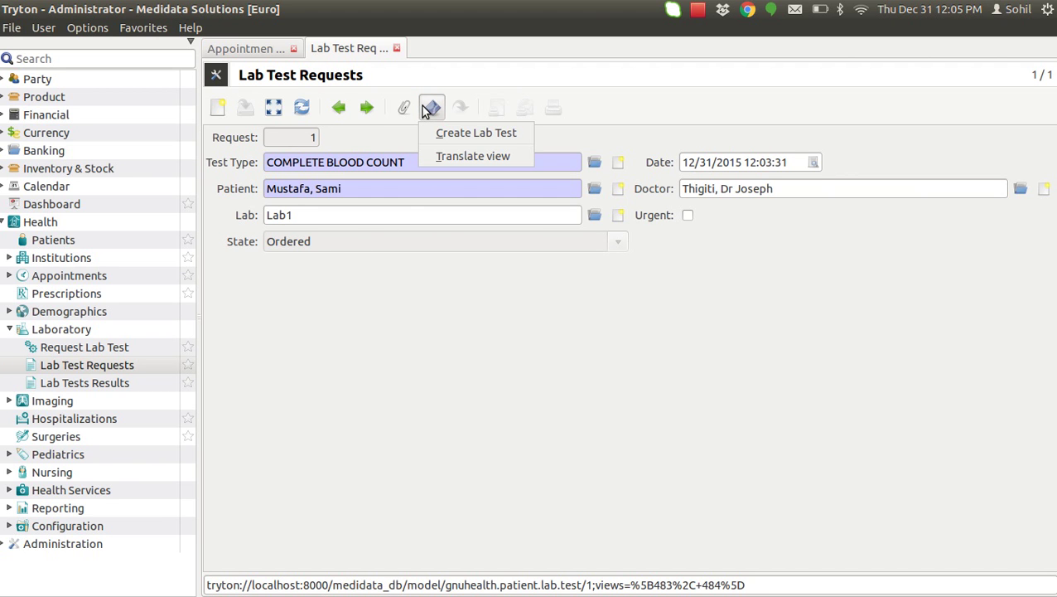
left_click(349, 253)
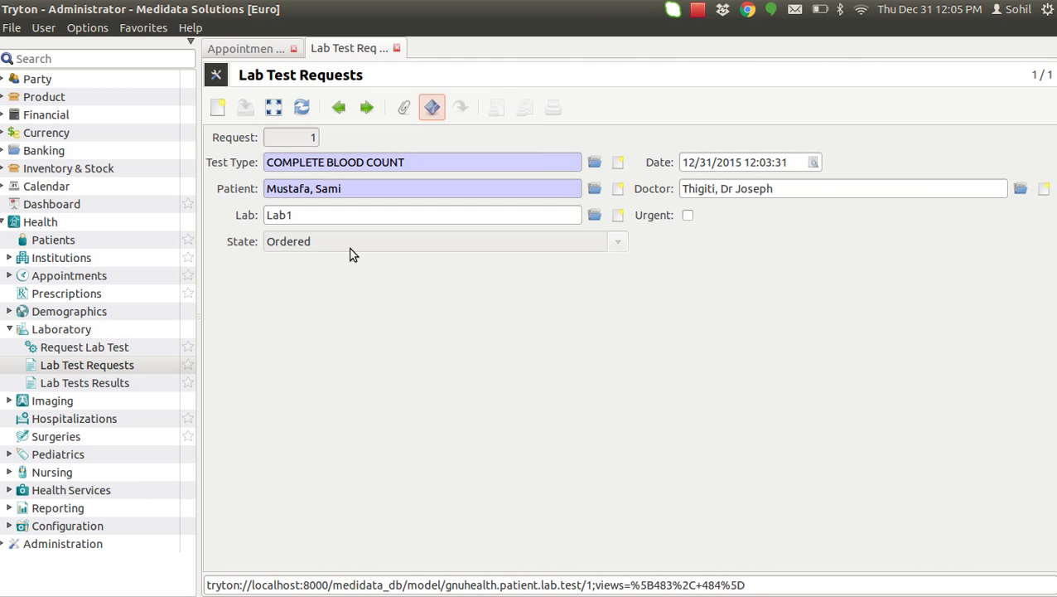
Step: Open the complete blood count record in the lab test results and switch its test criteria to the single-analyte form view
left_click(82, 385)
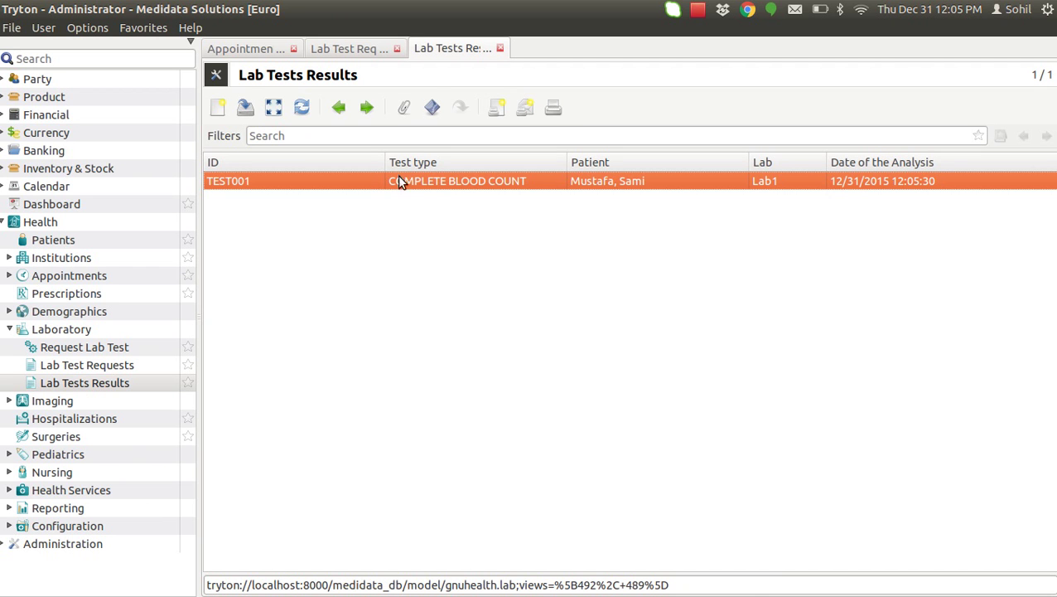
double_click(430, 180)
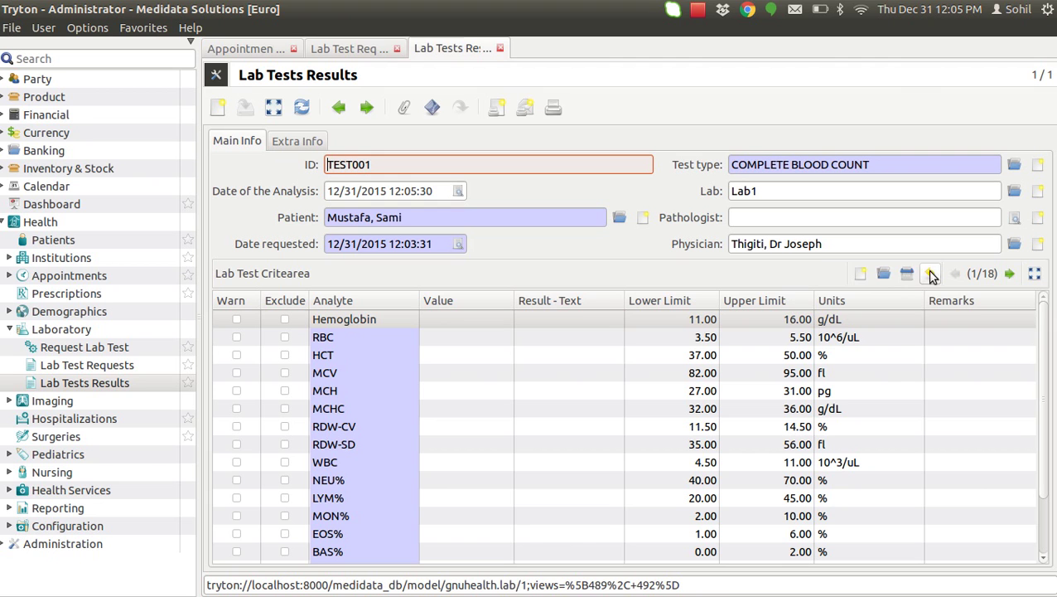
left_click(1034, 275)
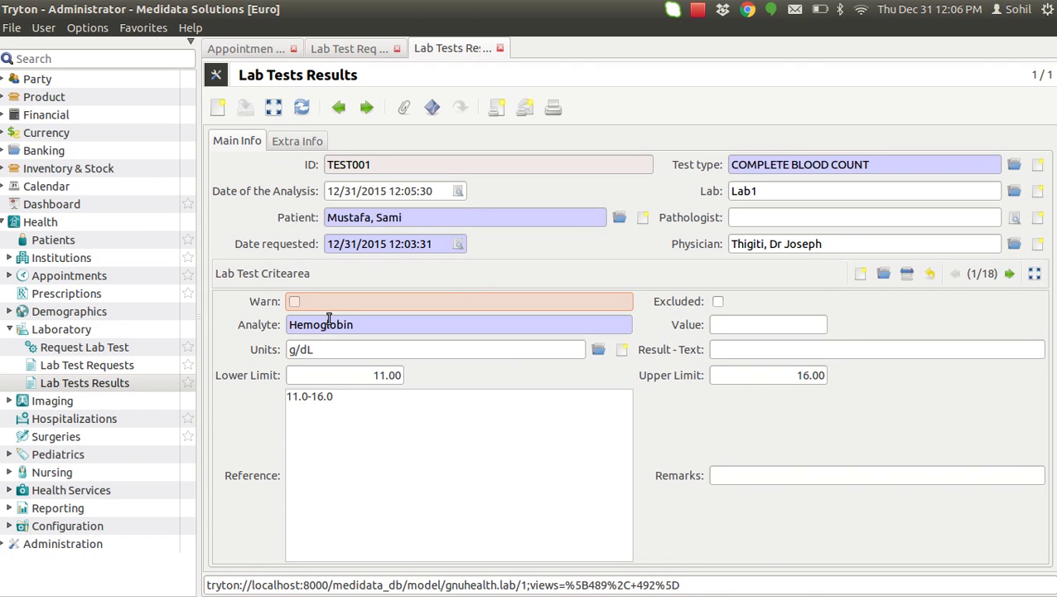
Step: Check the Hemoglobin lower and upper limits and enter 13 as its result value
left_click(364, 375)
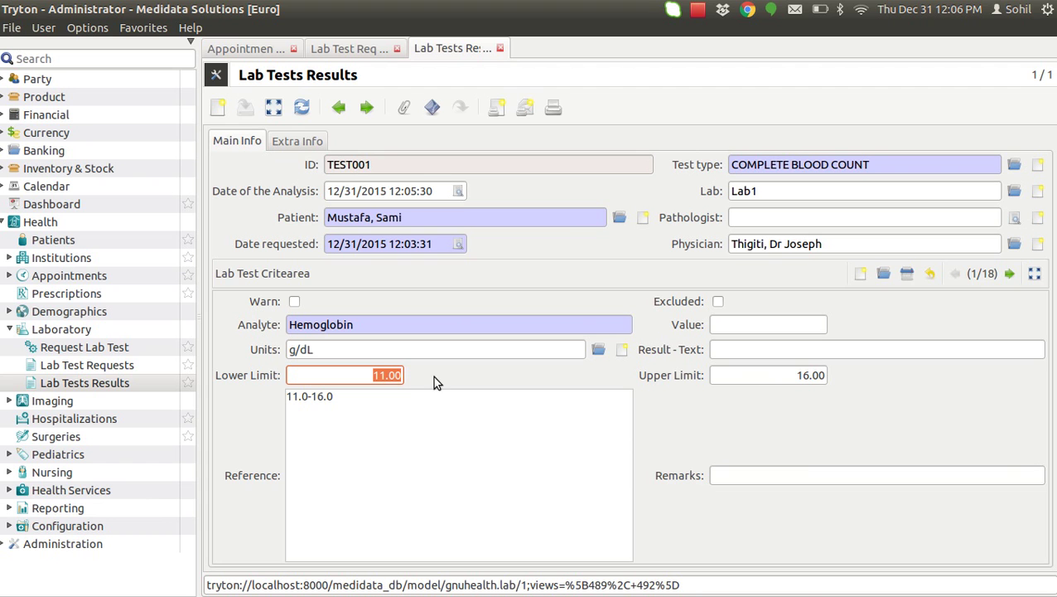
left_click_drag(784, 375, 860, 381)
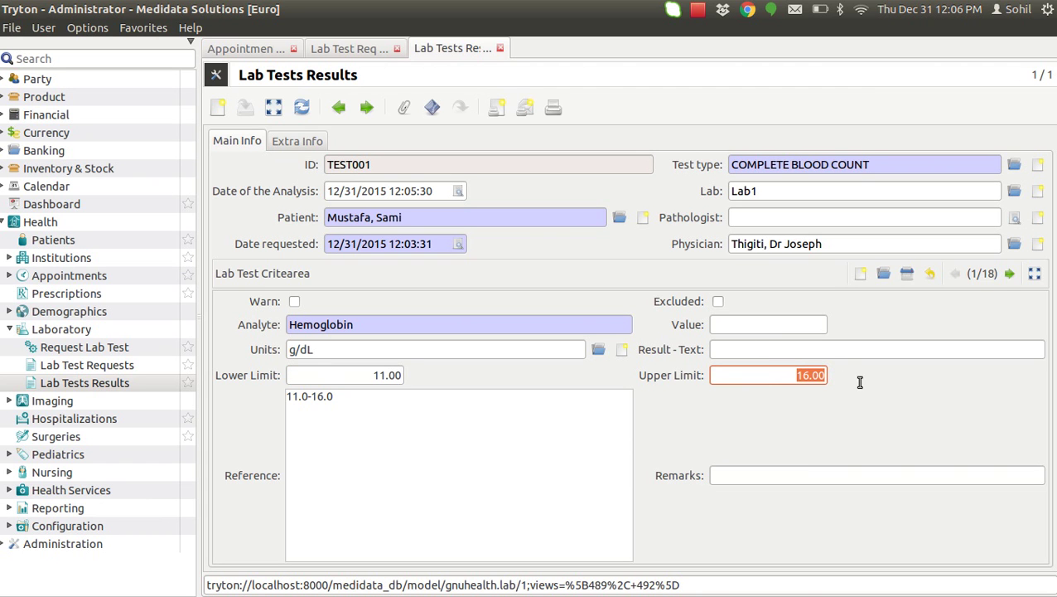
left_click(763, 326)
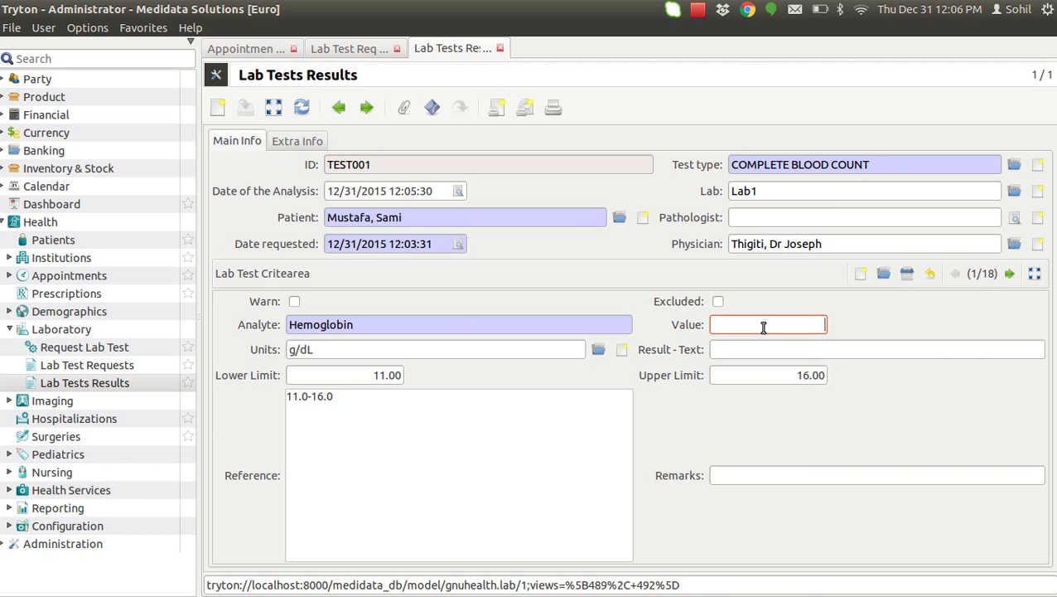
type("13")
Step: Enter 3 as the RBC value and 35 as the HCT value, ending on the MCV analyte
left_click(1010, 274)
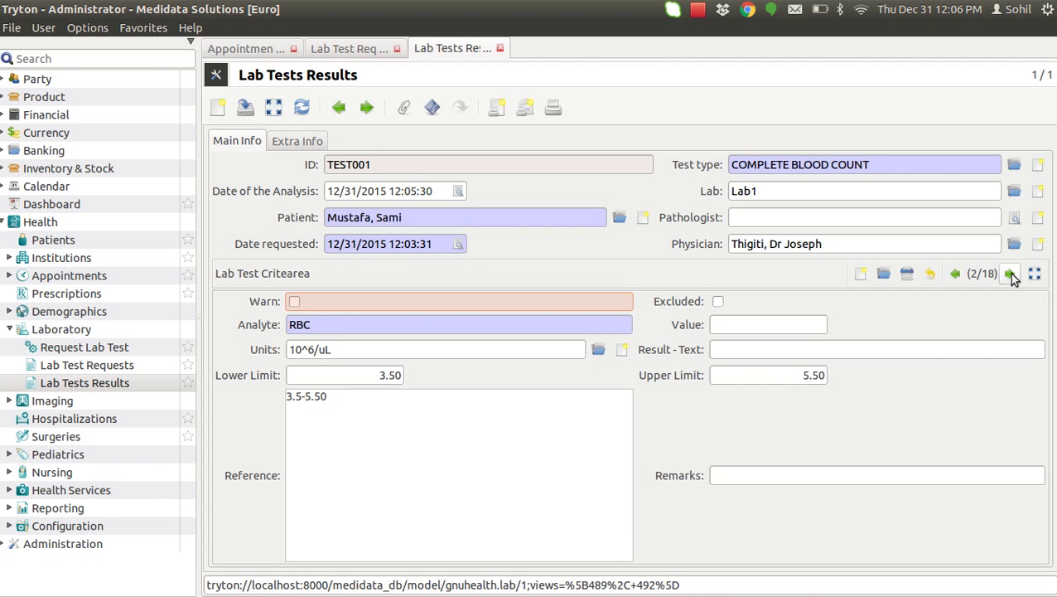
left_click(791, 322)
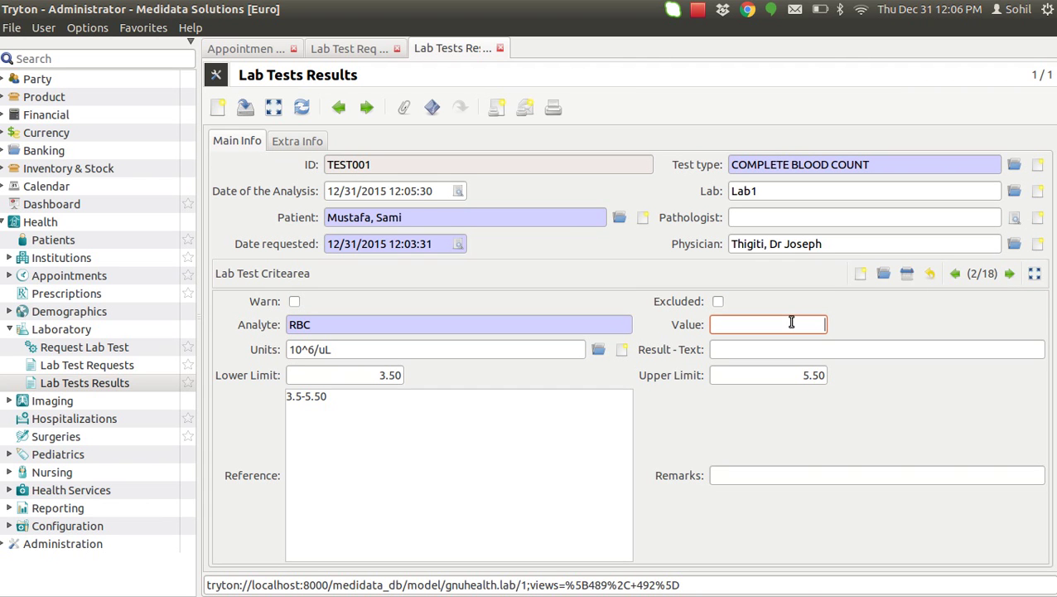
type("3")
left_click(1010, 273)
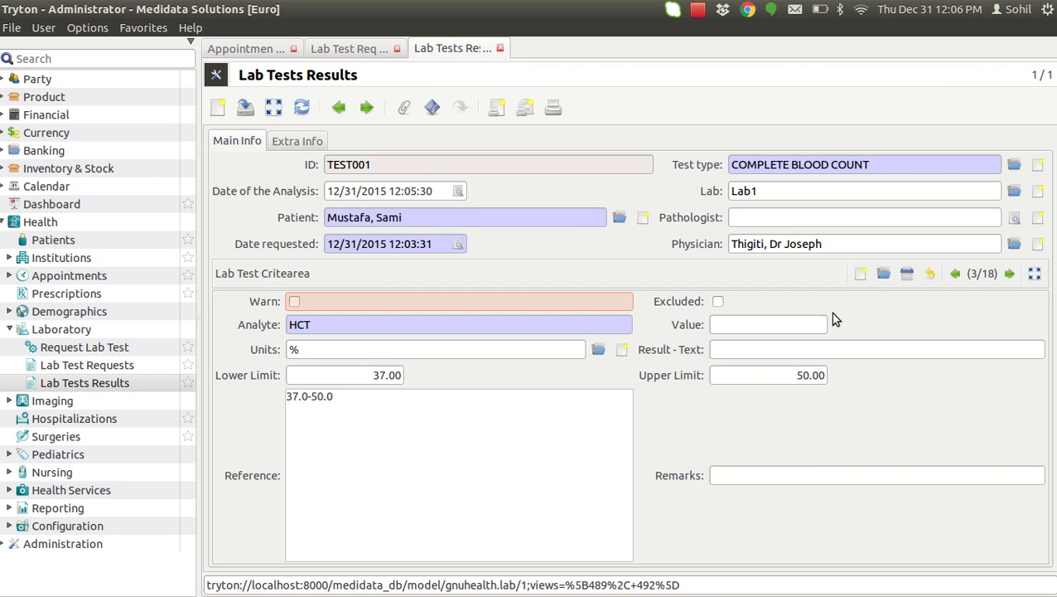
left_click(797, 323)
type("35")
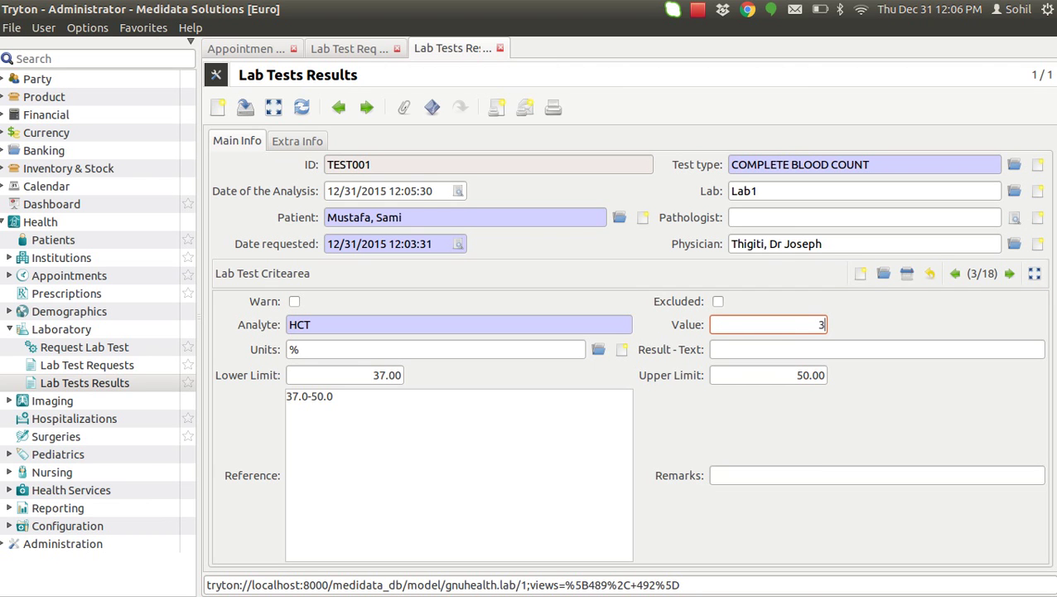
left_click(1010, 273)
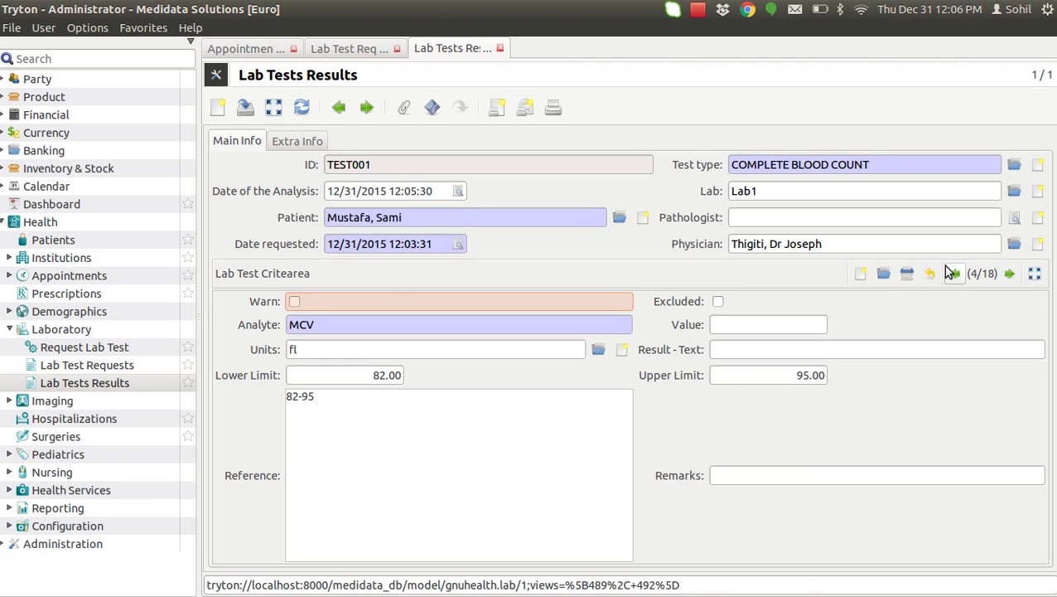
Step: Enter 80 as the MCV value and 30 as the MCH value, and save the lab test result record
left_click(737, 327)
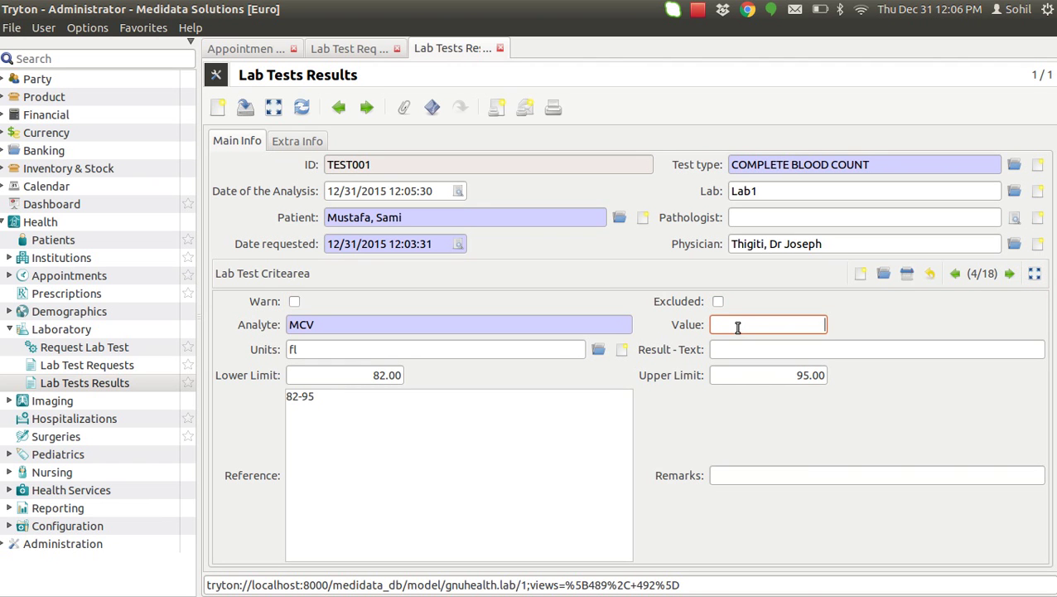
type("80")
left_click(1009, 274)
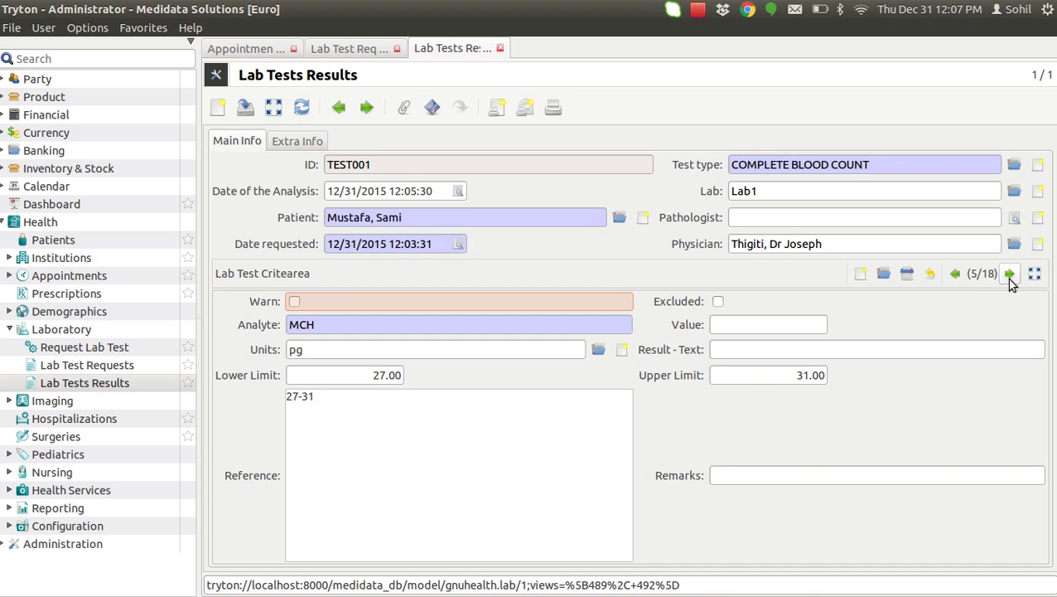
left_click(741, 327)
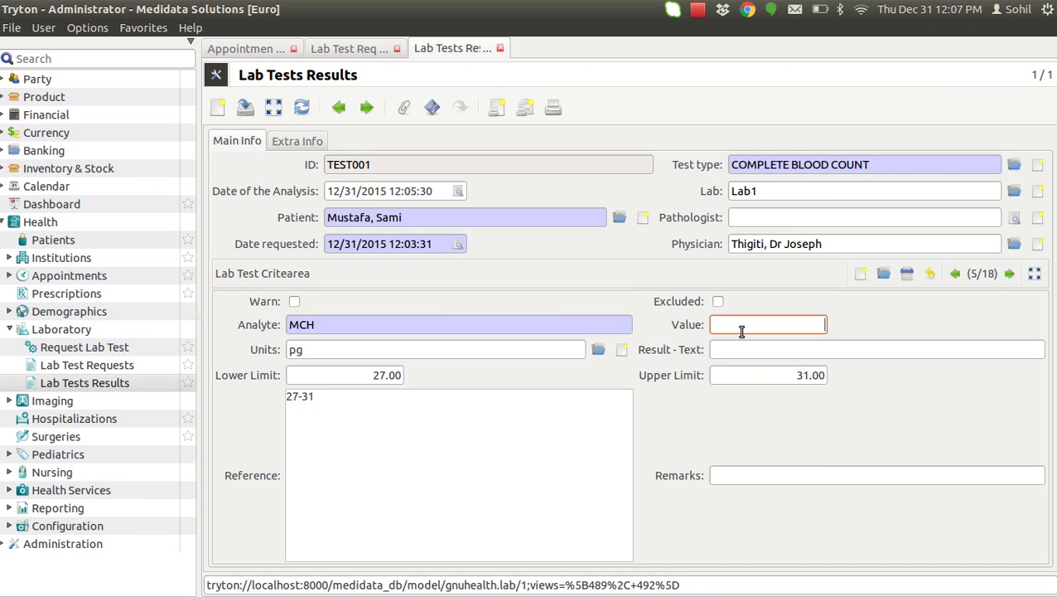
type("30")
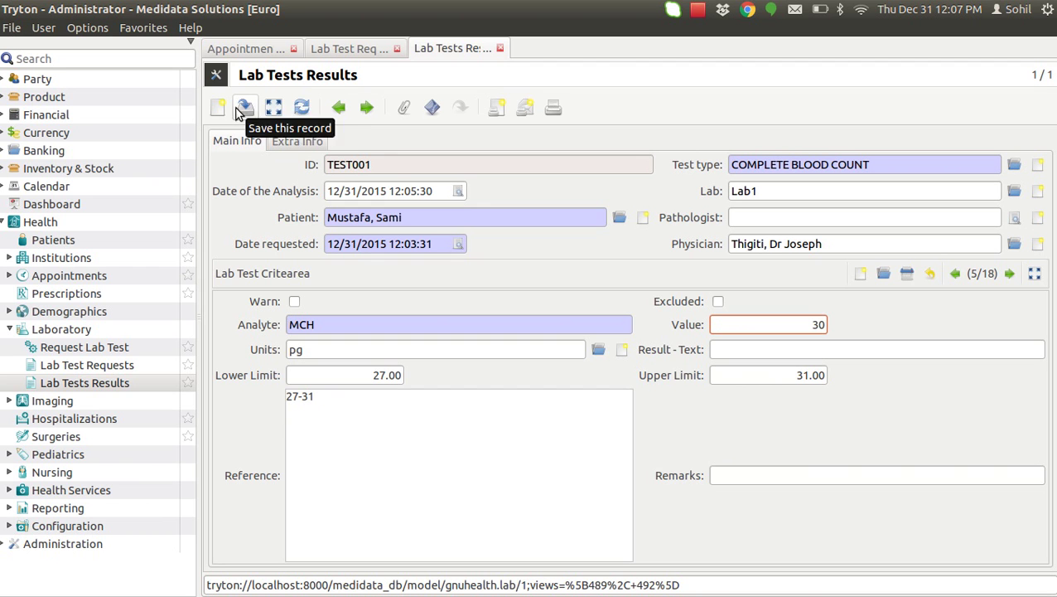
left_click(247, 116)
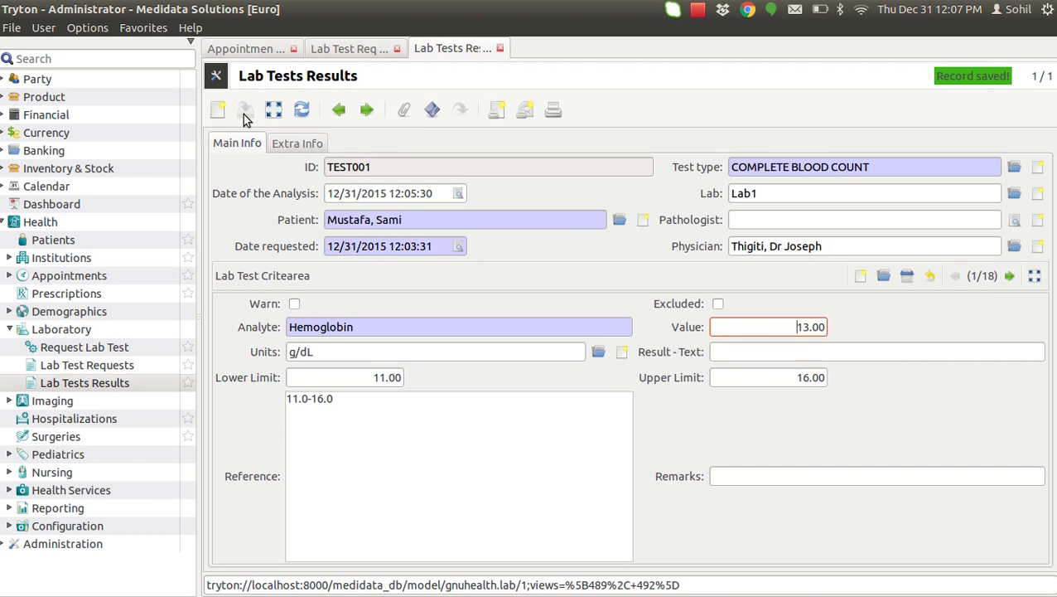
Step: Switch the test criteria back to the list of all analytes and generate the Lab Report for the complete blood count
left_click(1035, 276)
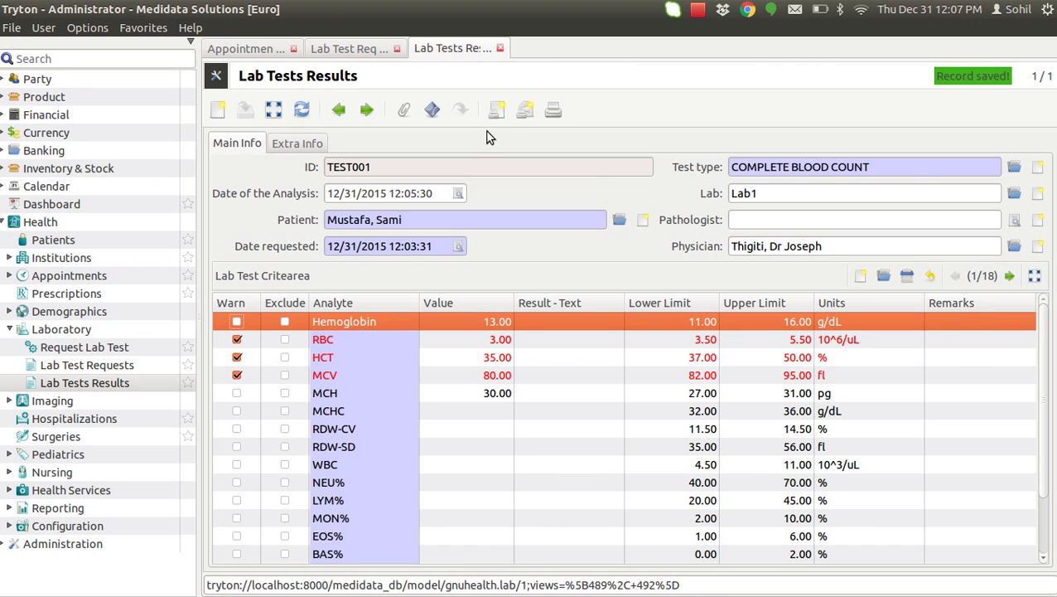
left_click(495, 110)
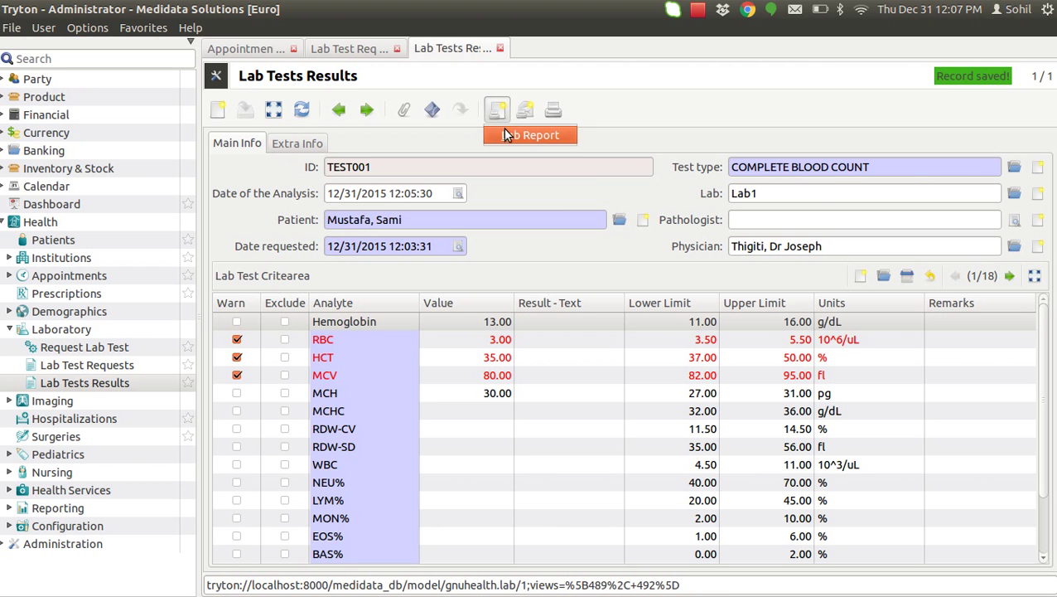
left_click(506, 135)
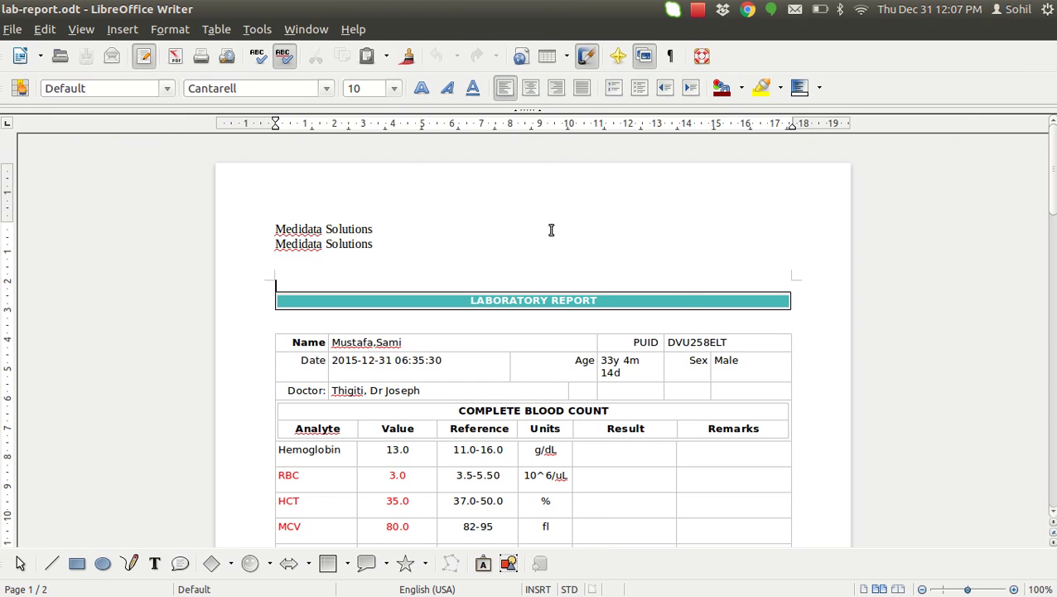
Step: Review the analyte values and reference ranges throughout the generated laboratory report, and close the document
mouse_move(551, 230)
scroll(417, 408, "down", 12)
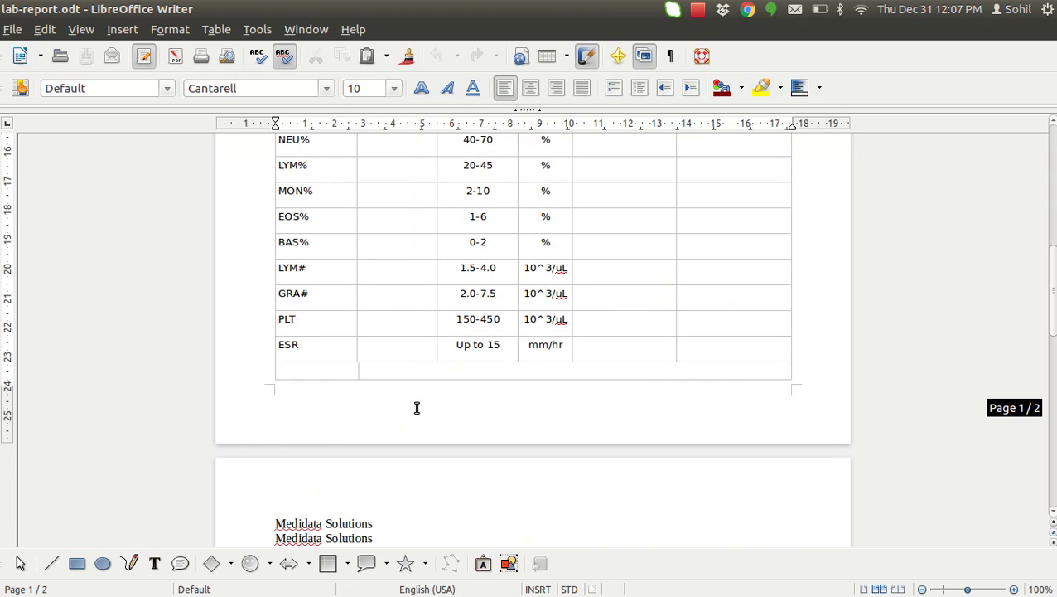
scroll(417, 407, "down", 3)
scroll(417, 407, "up", 15)
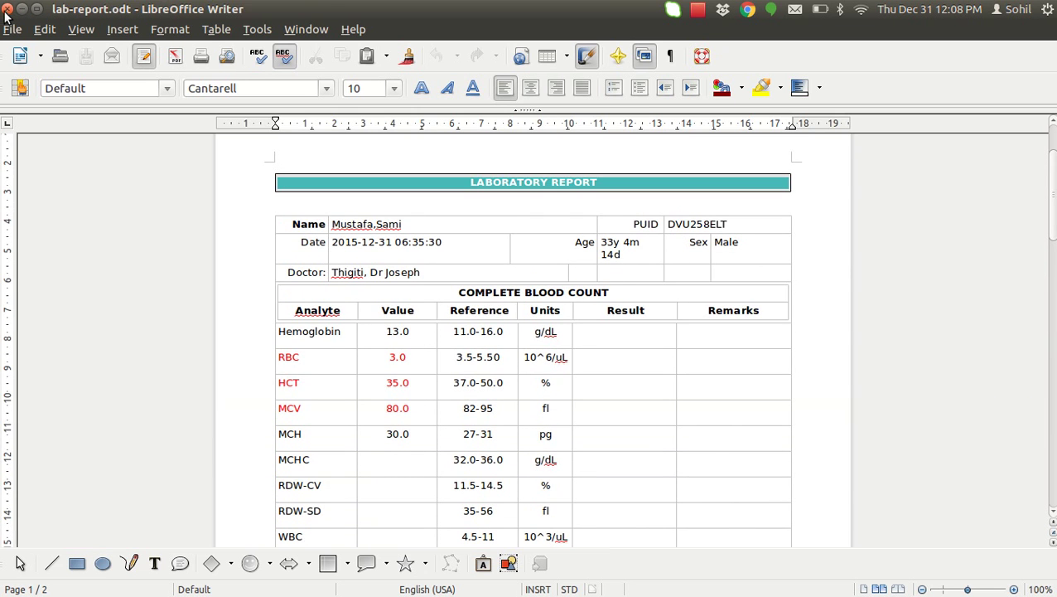
left_click(6, 8)
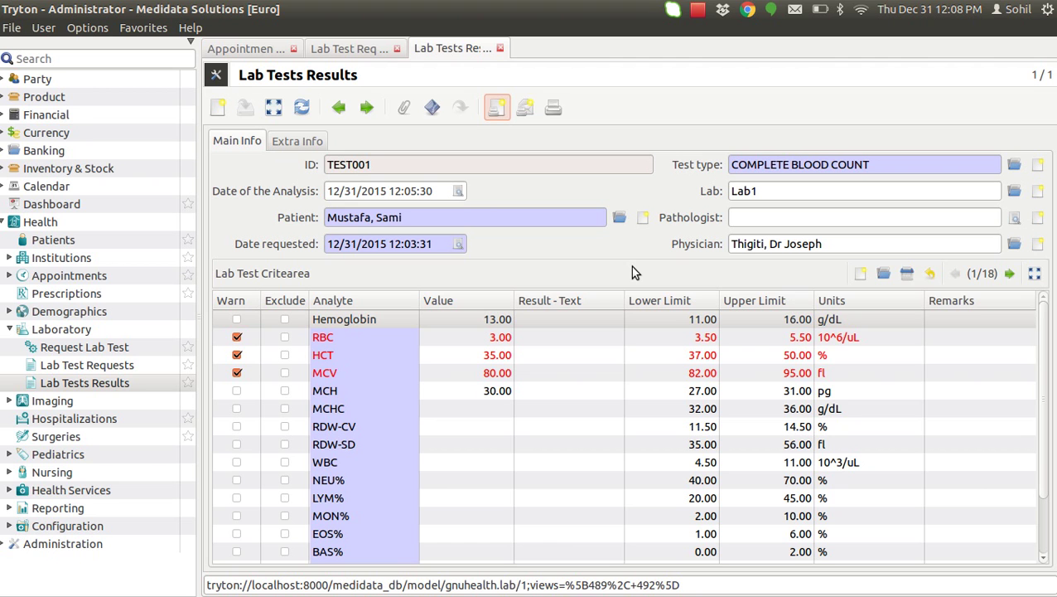
Step: Check the record's extra Results and Diagnosis fields and return to the list of lab test results
left_click(296, 141)
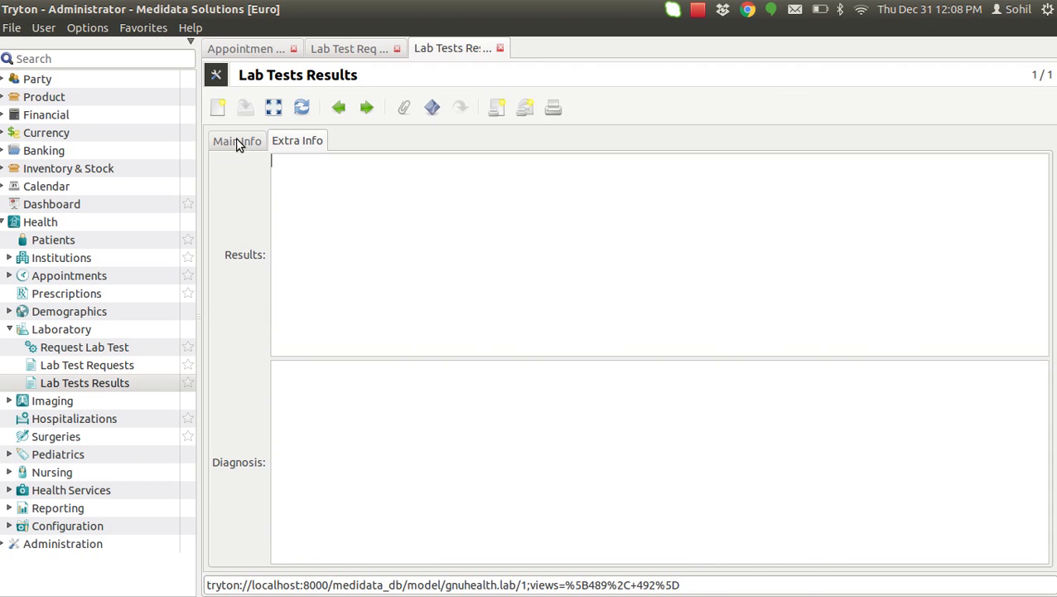
left_click(237, 141)
left_click(271, 109)
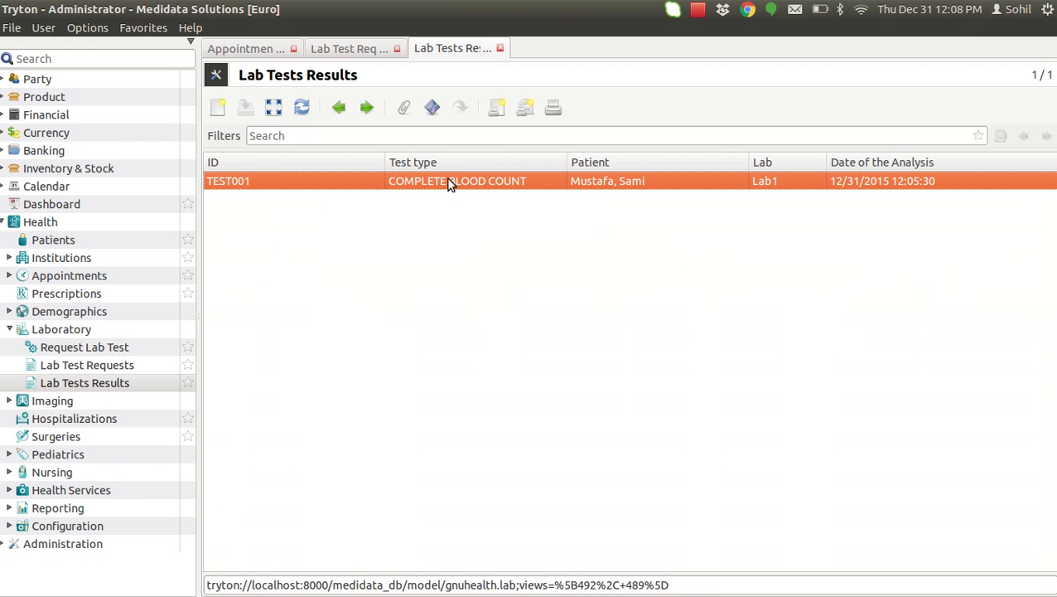